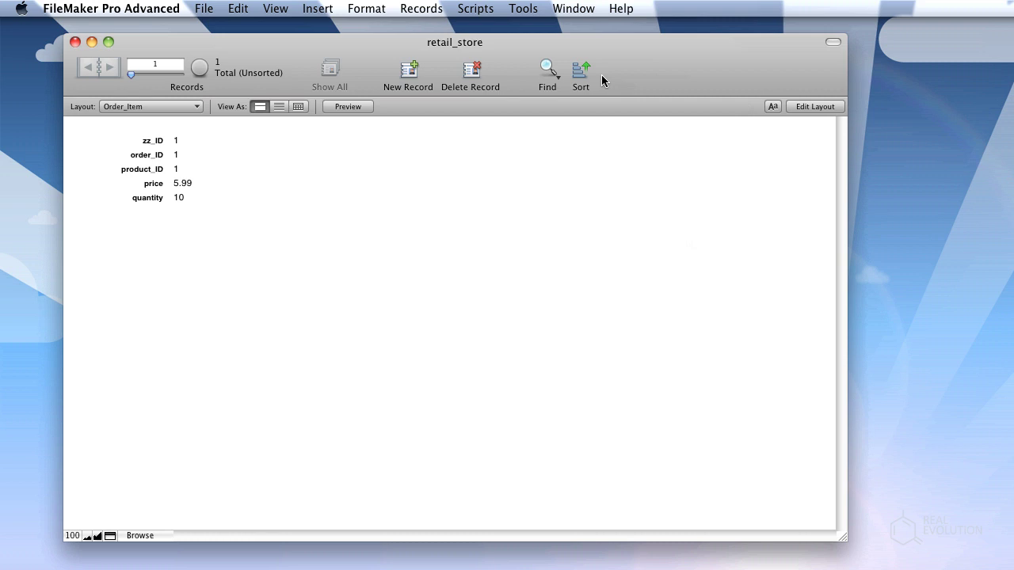
Step: Add a field named total_cost of type Calculation to the Order_Item table in the database definition
click(210, 6)
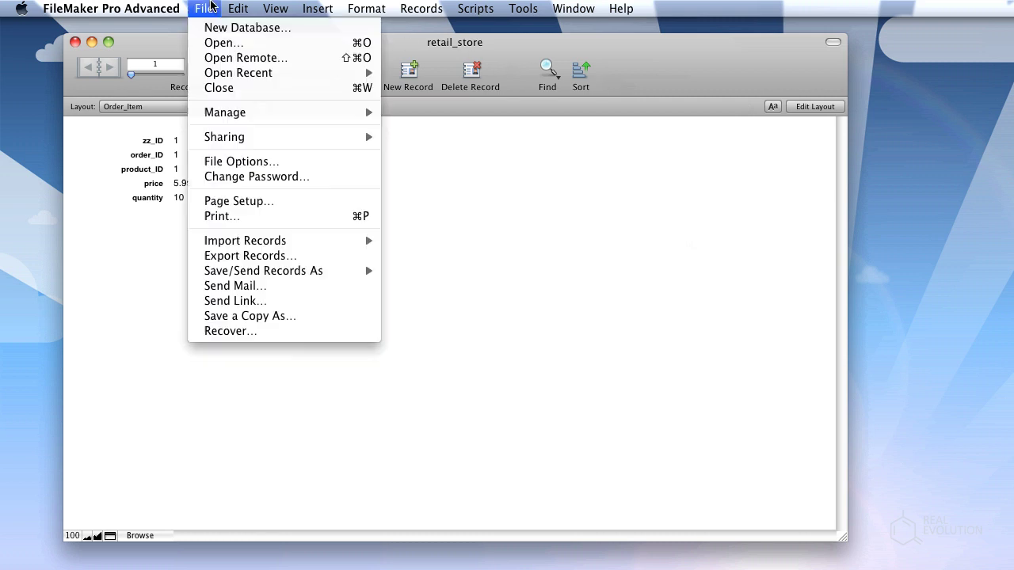
mouse_move(298, 113)
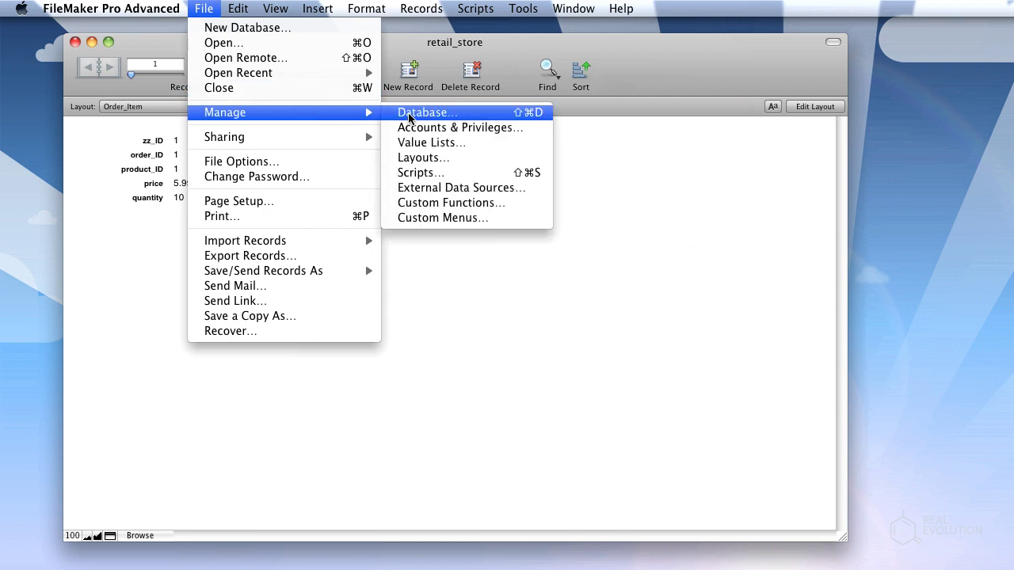
click(410, 118)
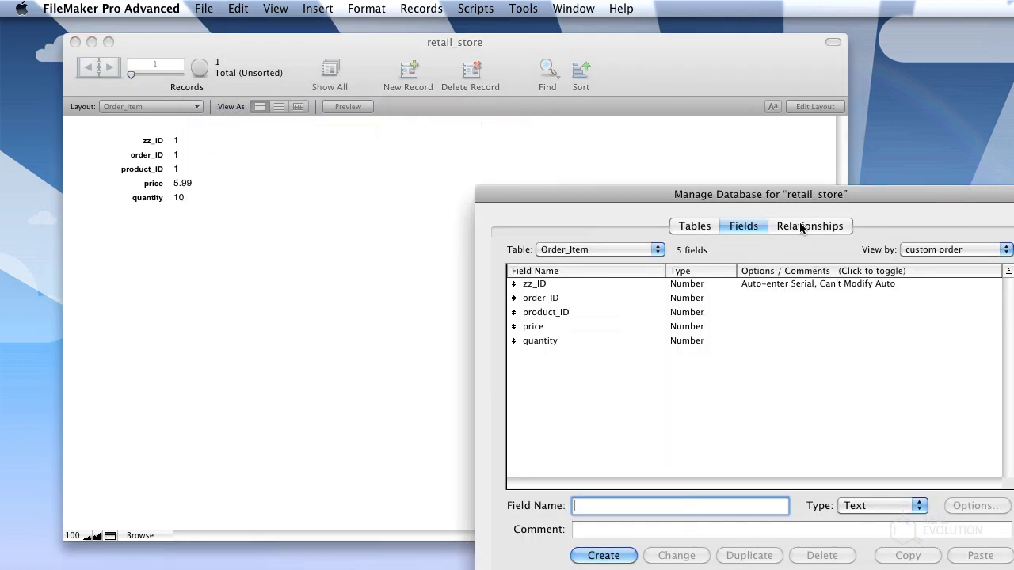
drag(785, 205, 599, 95)
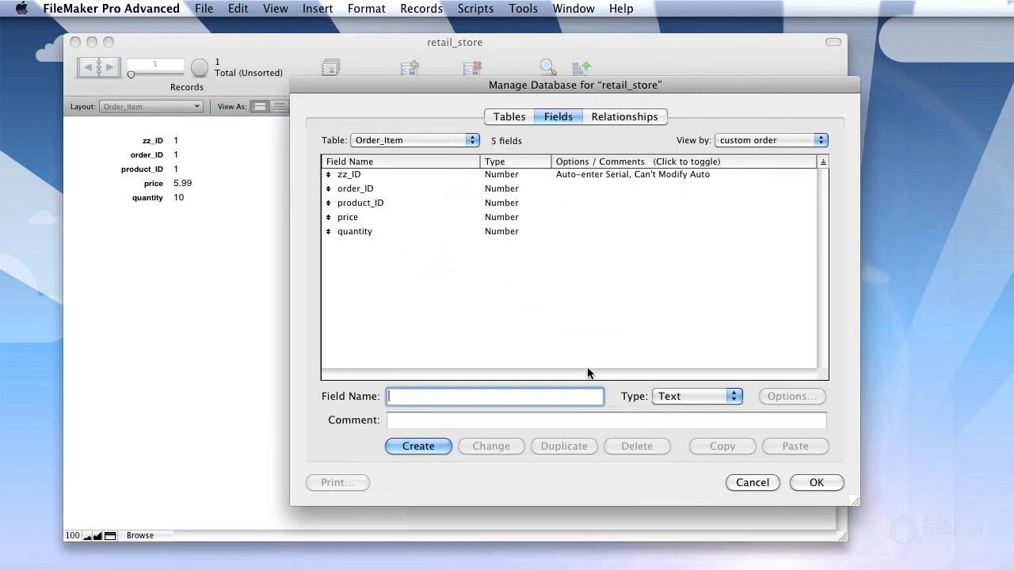
text(total_cost)
click(670, 397)
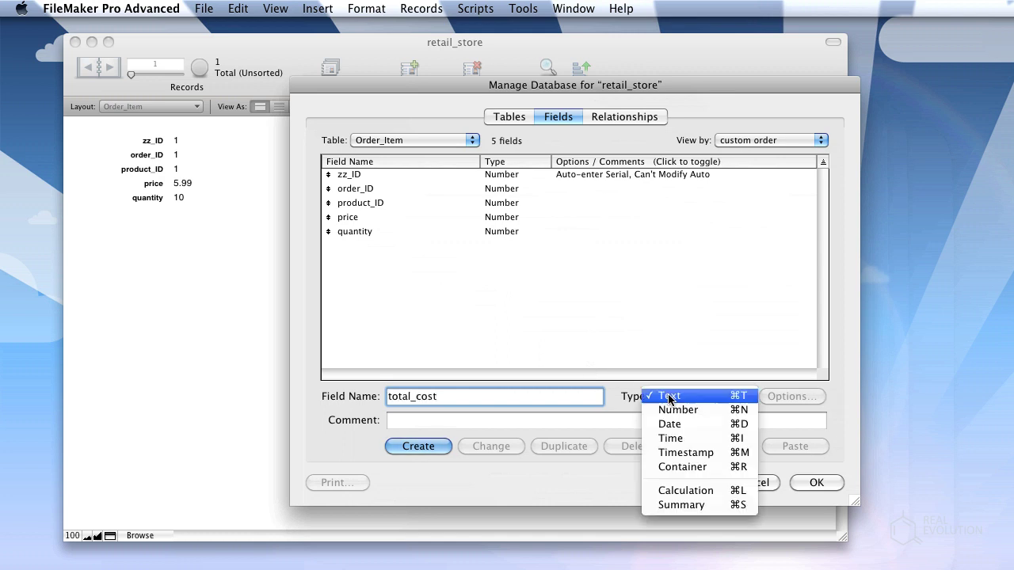
click(688, 491)
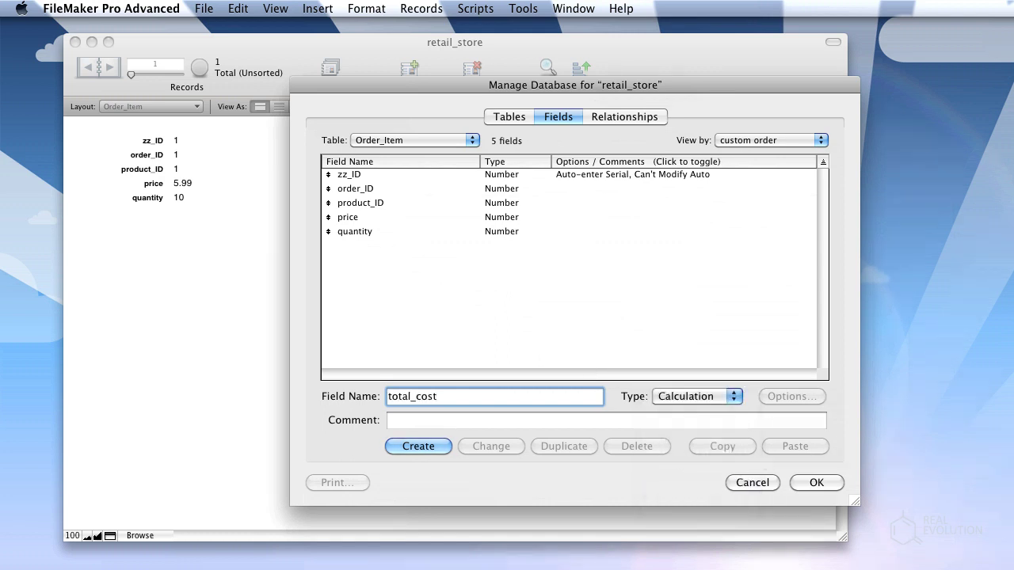
click(426, 449)
Step: Define the total_cost formula as ( price * quantity ) * 1.1, keeping Number as the calculation result
drag(707, 205, 574, 135)
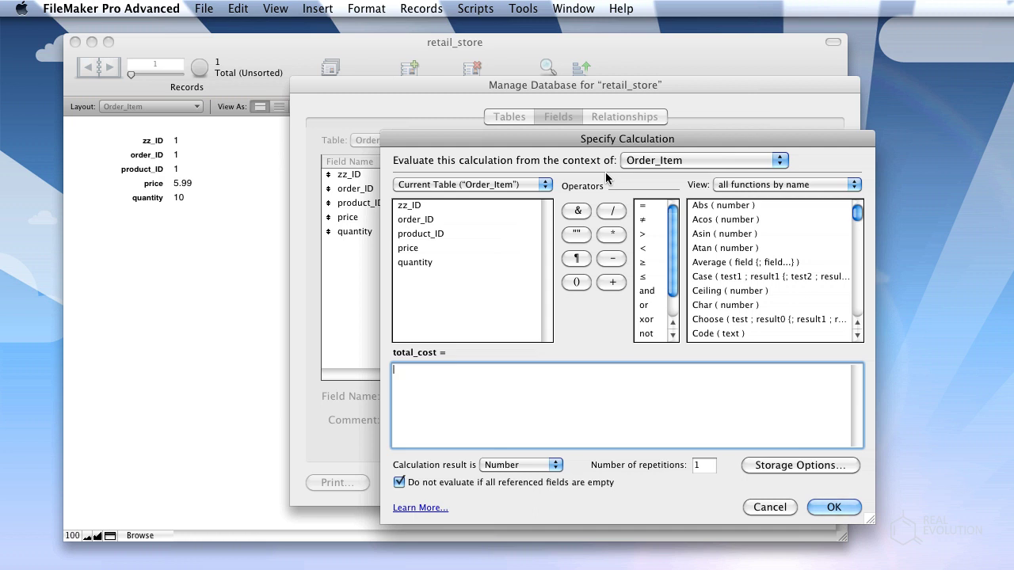
click(536, 470)
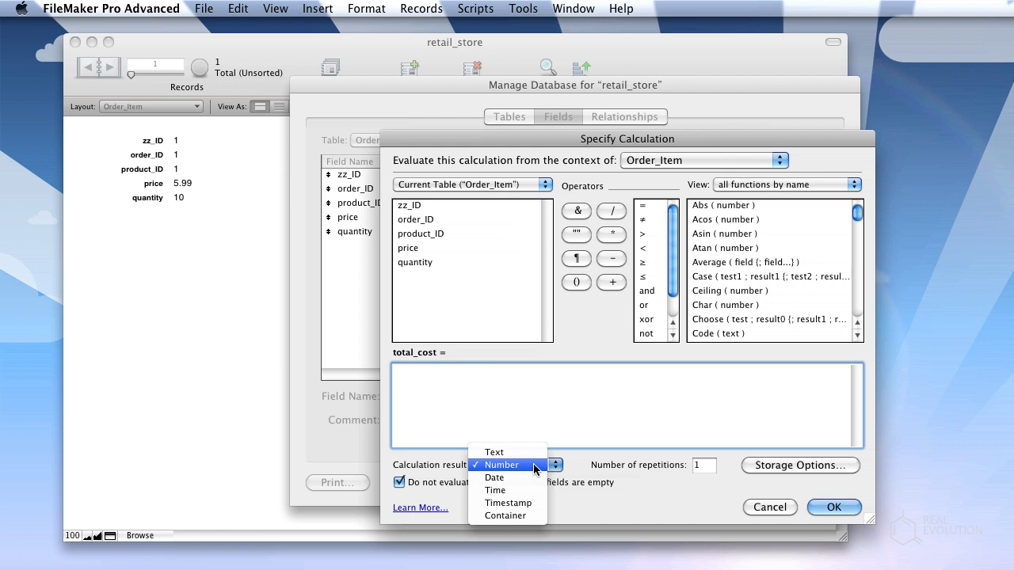
click(534, 469)
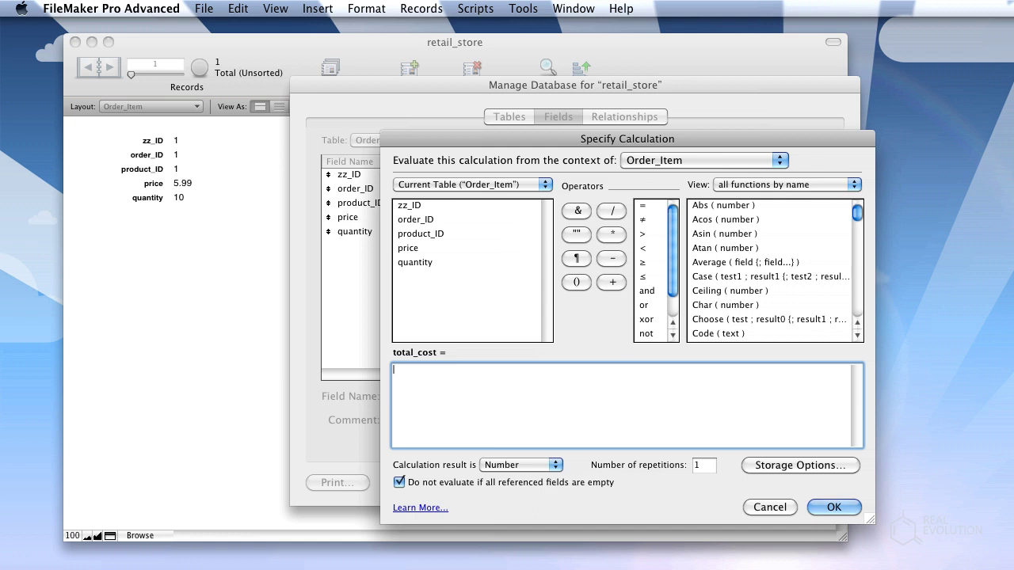
double_click(426, 245)
click(613, 236)
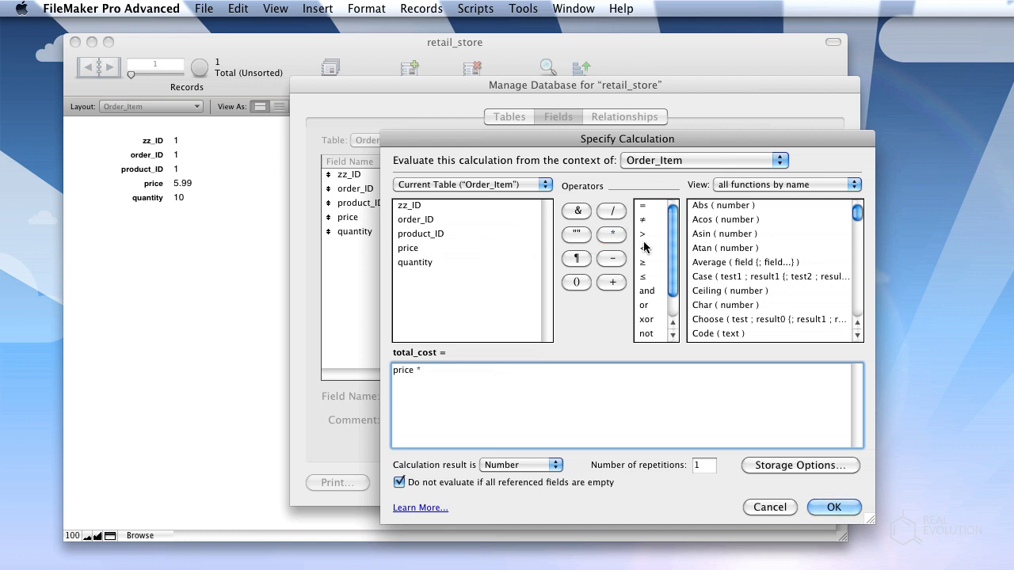
click(451, 266)
double_click(450, 266)
text(()
text( ))
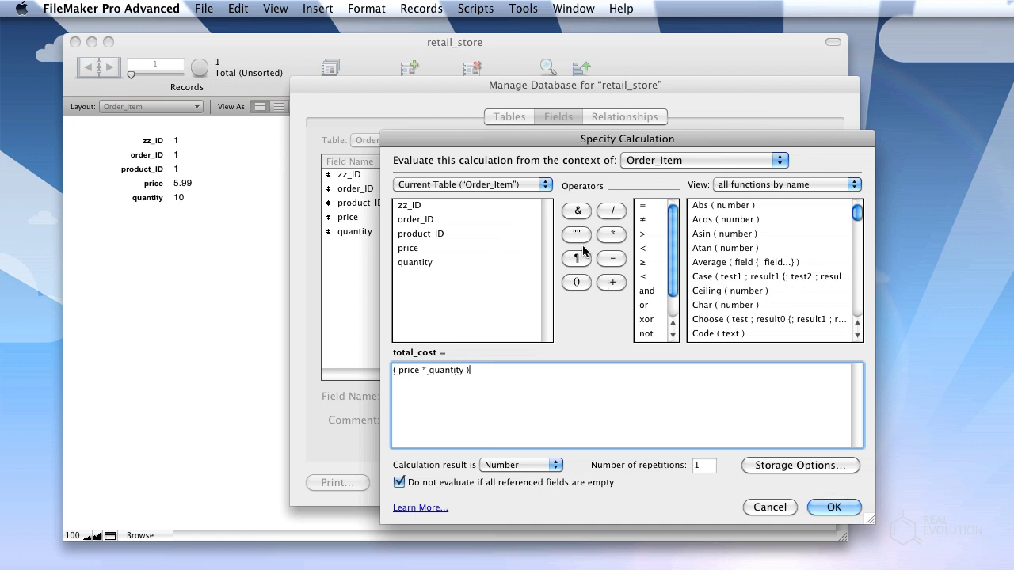
click(607, 236)
text(1.1)
Step: Wrap the whole total_cost formula in the Ceiling function and save the calculation and database changes
click(727, 294)
double_click(728, 294)
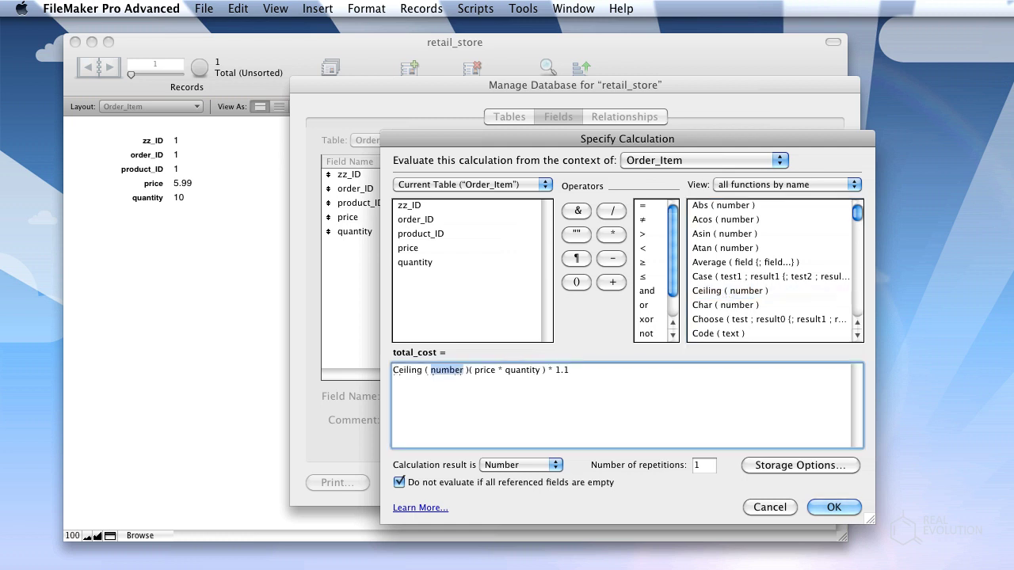
key(BackSpace)
key(Delete)
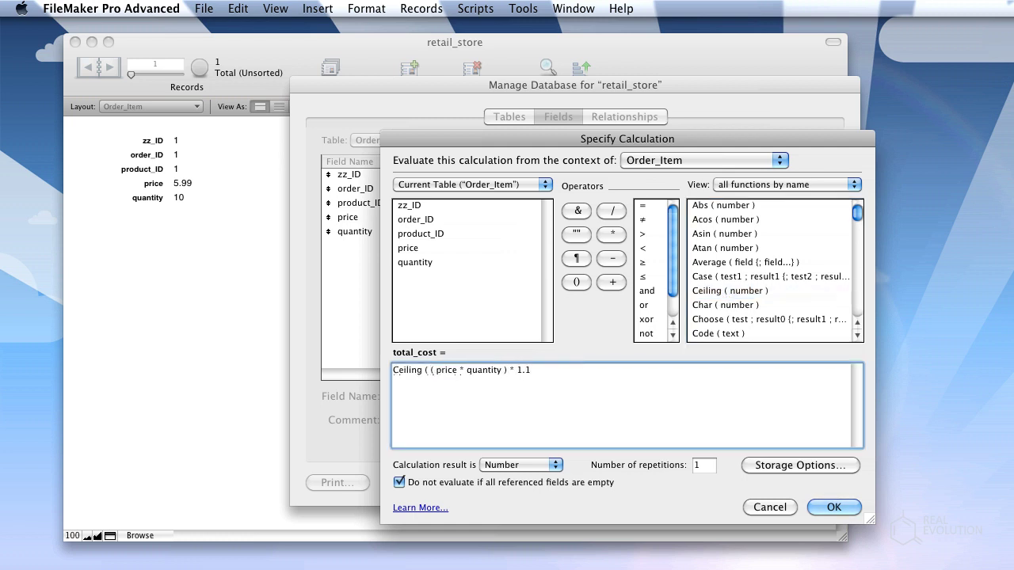
click(533, 370)
text())
click(835, 507)
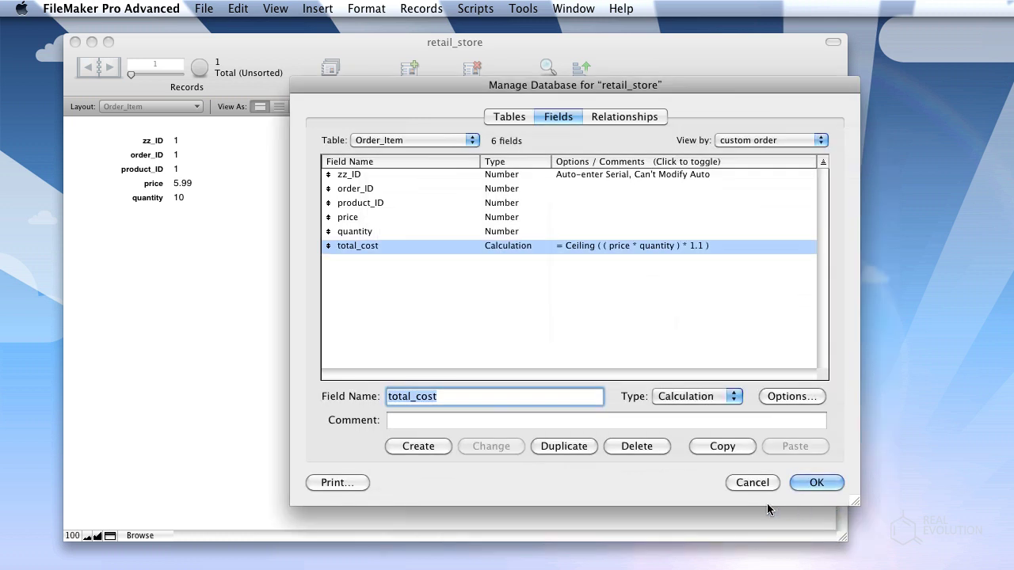
click(817, 483)
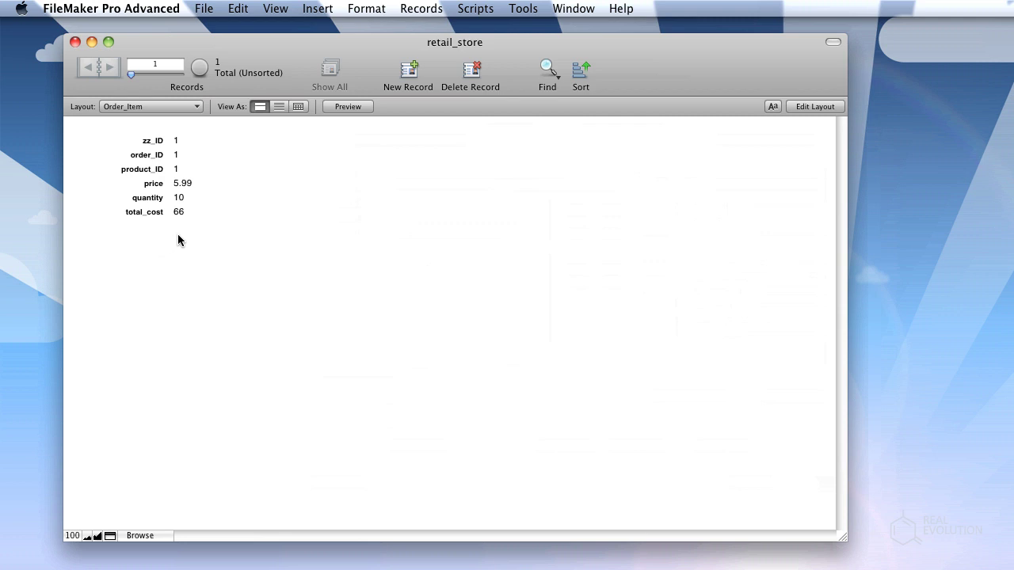
Step: Create a new Order_Item record with order_ID 2, product_ID 2, price 10 and quantity 5
click(409, 73)
click(208, 158)
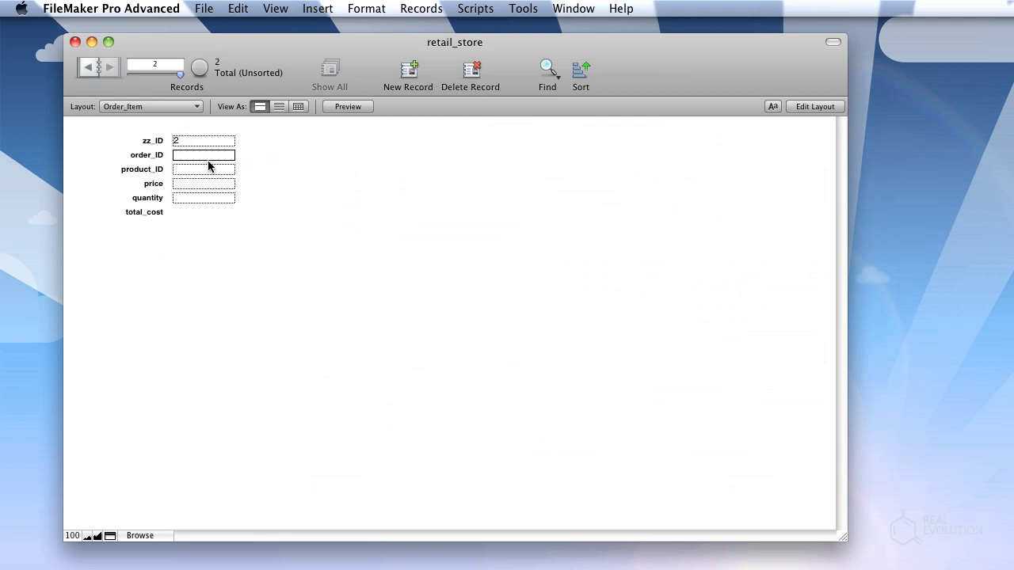
text(2)
key(Tab)
text(2)
key(Tab)
text(10)
key(Tab)
text(5)
key(Tab)
Step: Set the new record's price to 10.7
click(265, 154)
click(216, 183)
text(.7)
Step: Start a new custom function definition for the retail_store database
click(203, 9)
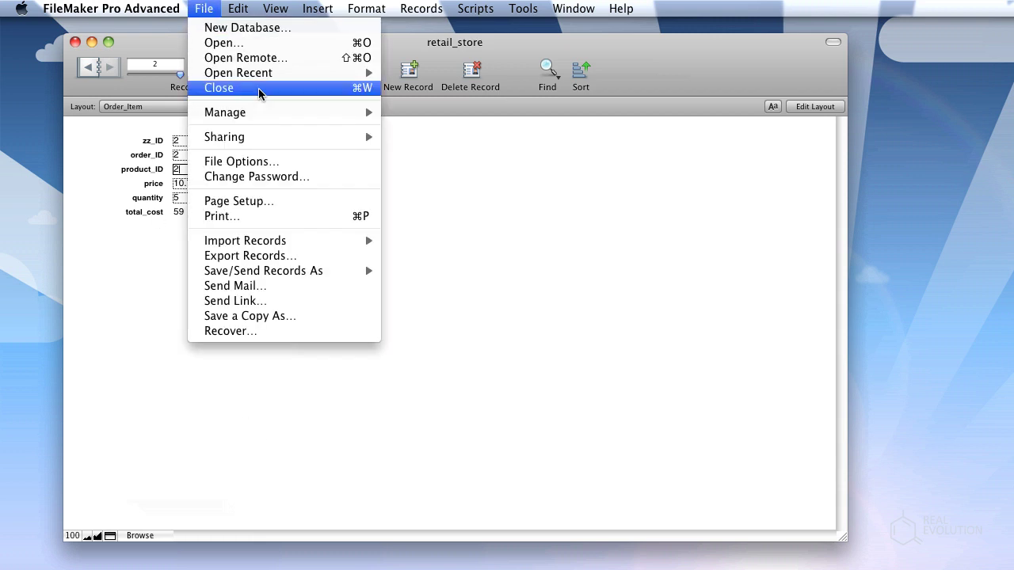
mouse_move(319, 119)
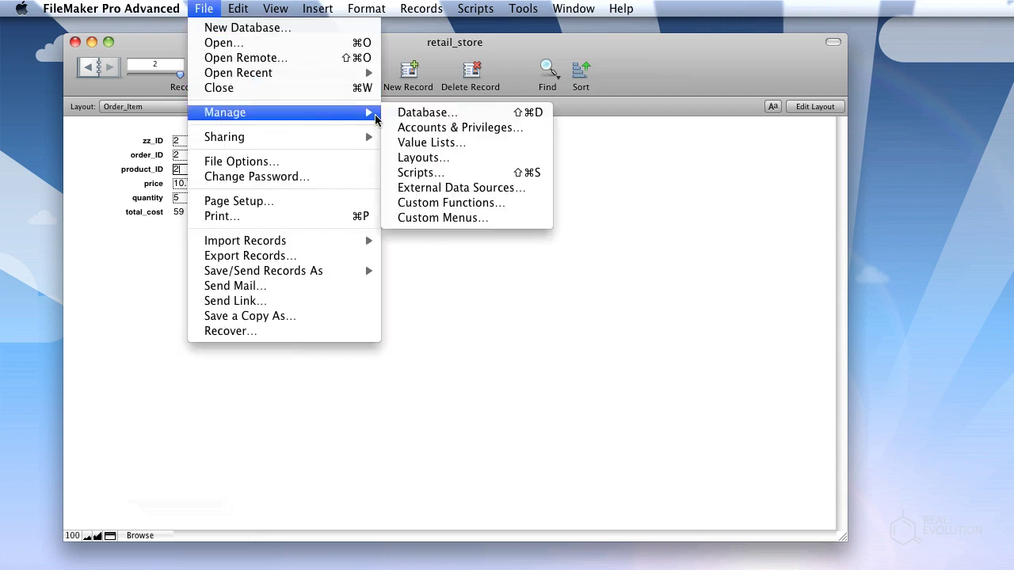
click(457, 206)
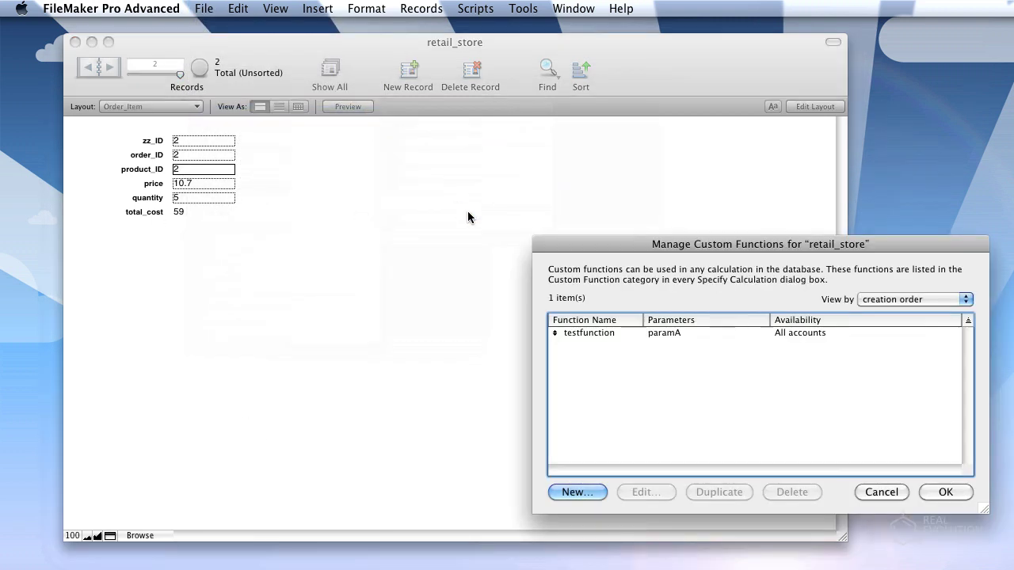
click(593, 493)
drag(702, 213, 683, 187)
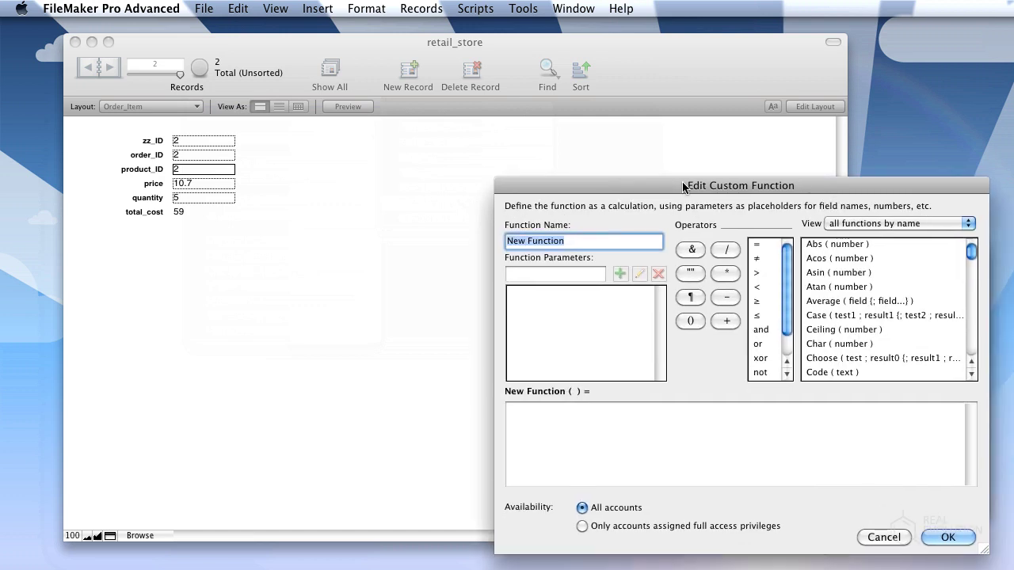